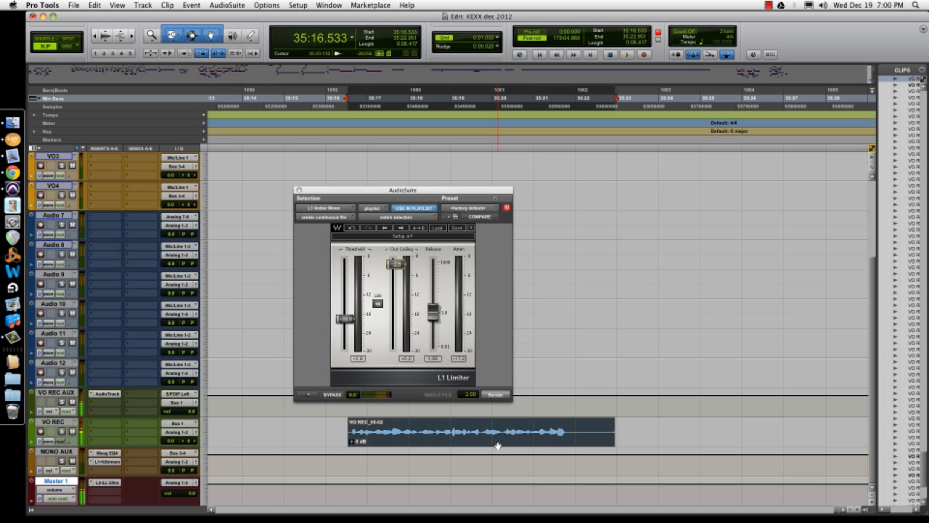
Step: Audition the voice-over clip and load the REQ 6 Mono equalizer into the AudioSuite window
key("space")
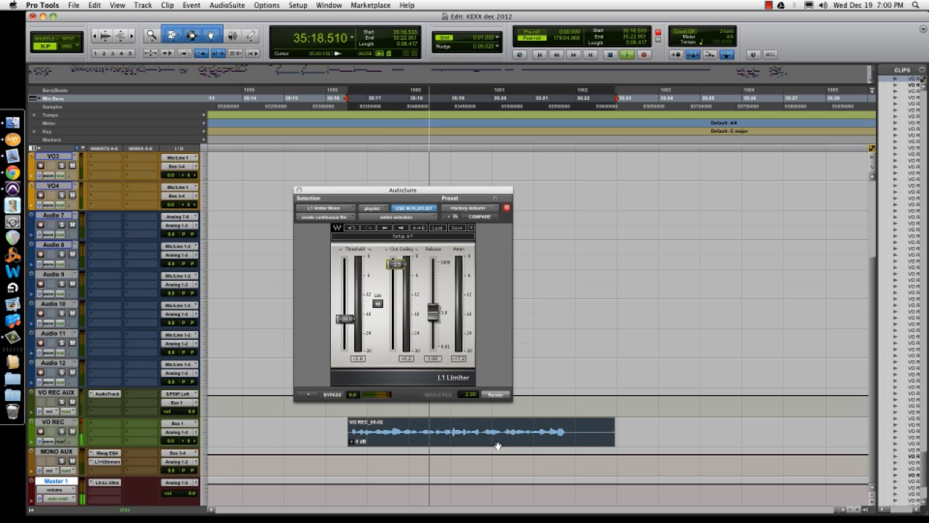
key("space")
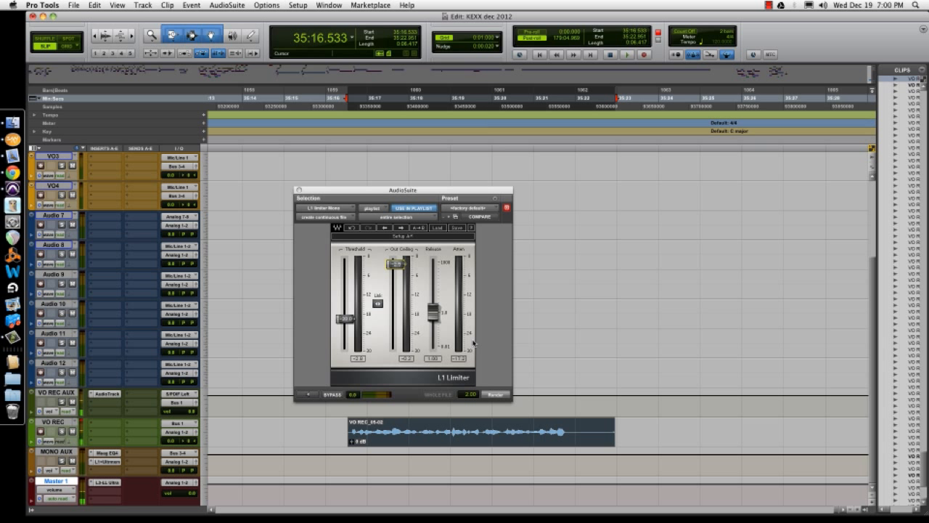
left_click(333, 208)
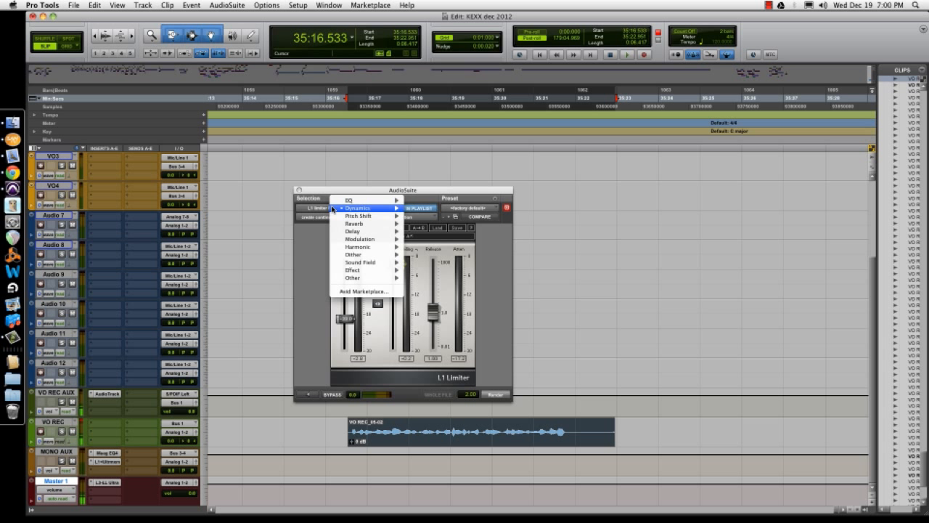
mouse_move(343, 202)
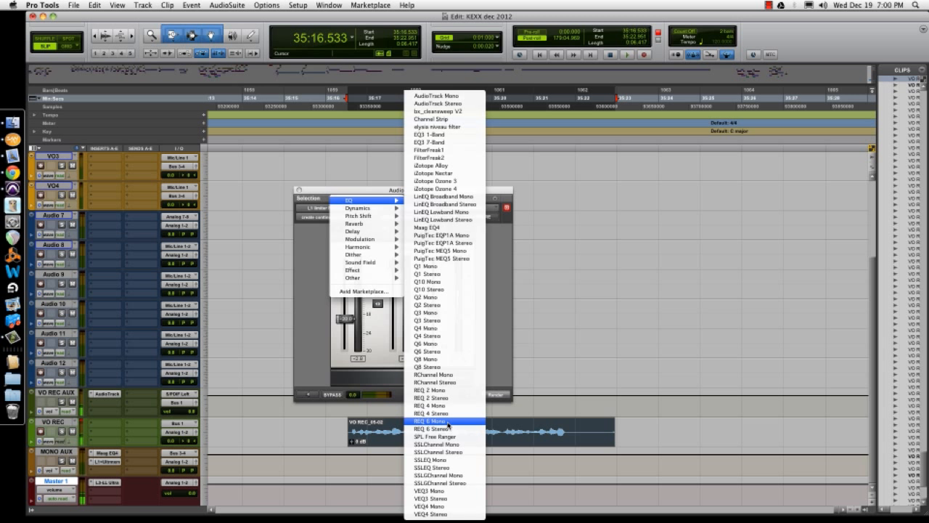
left_click(431, 422)
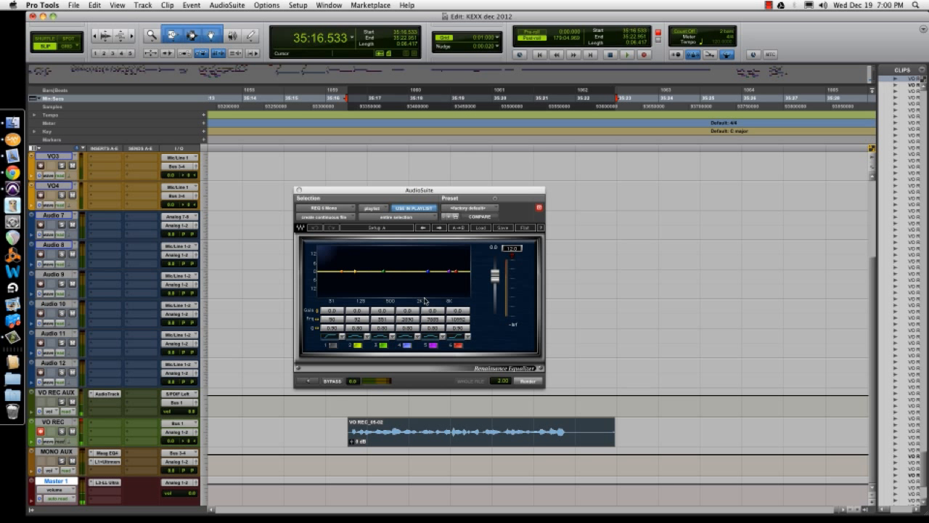
Step: Apply the RD HIGH1 preset to the EQ, render it onto the clip, and audition the result
left_click(481, 228)
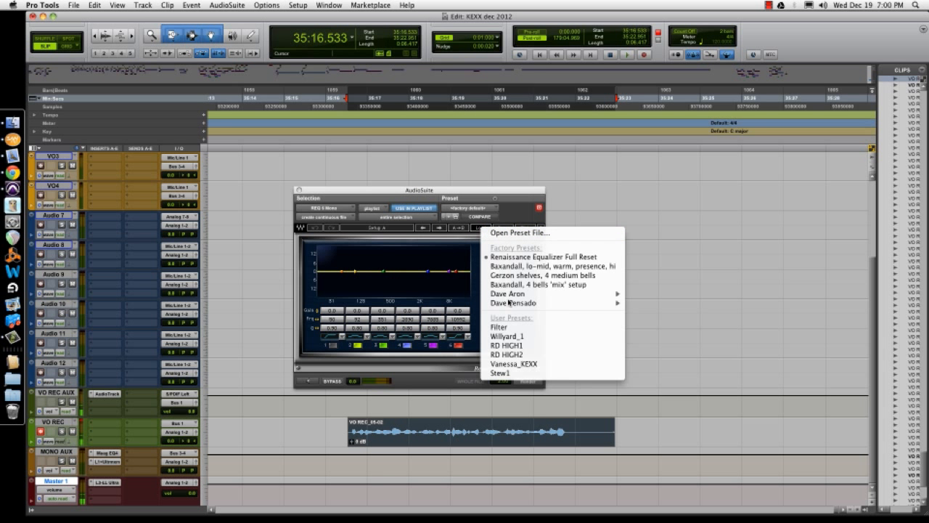
left_click(508, 345)
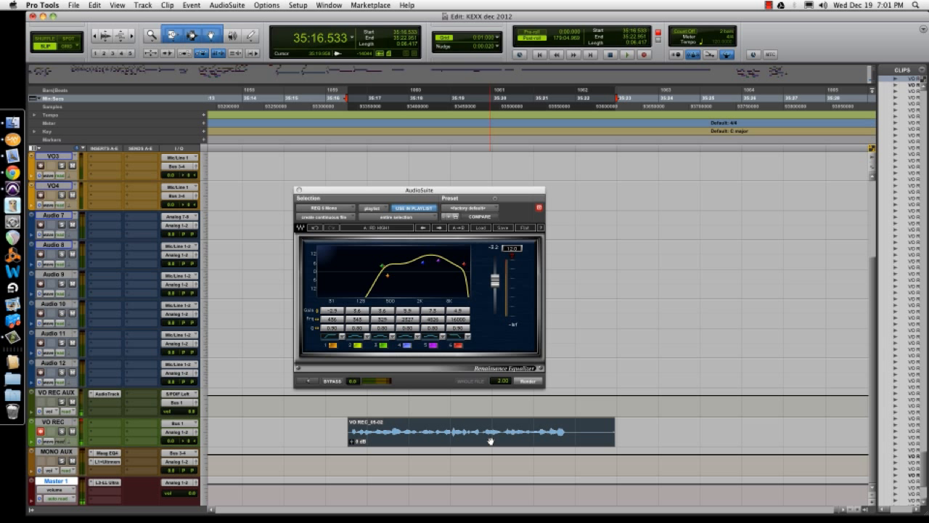
left_click(528, 381)
key("space")
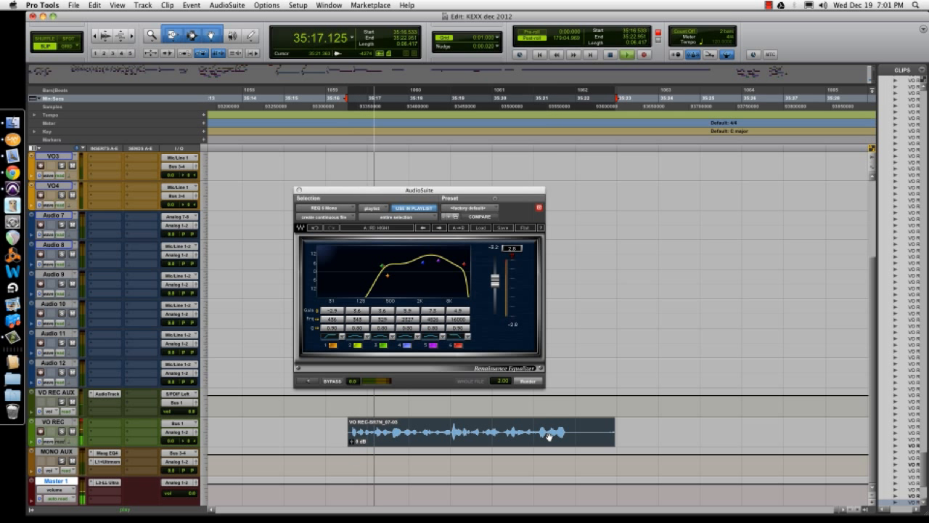
key("space")
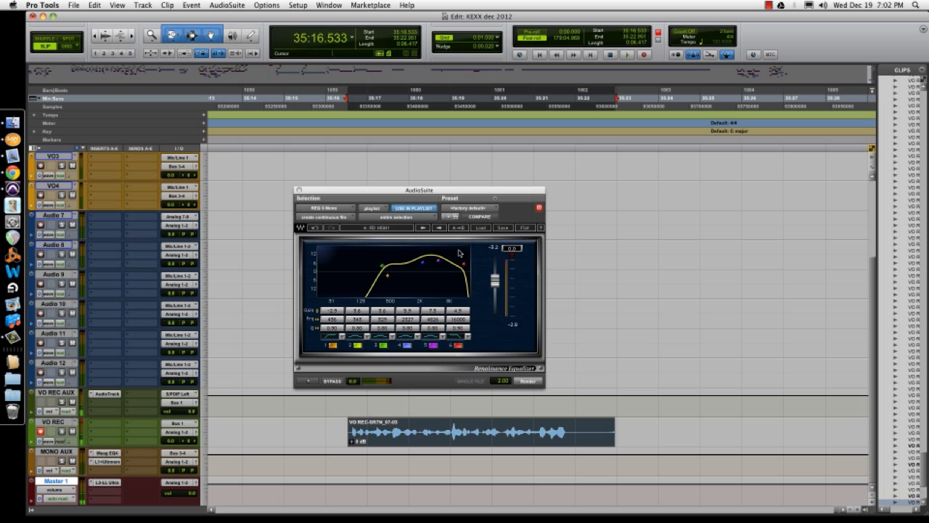
Step: Switch the AudioSuite plug-in to L1 limiter Mono, set the threshold to -30.0, and render it onto the clip
left_click(333, 209)
mouse_move(364, 216)
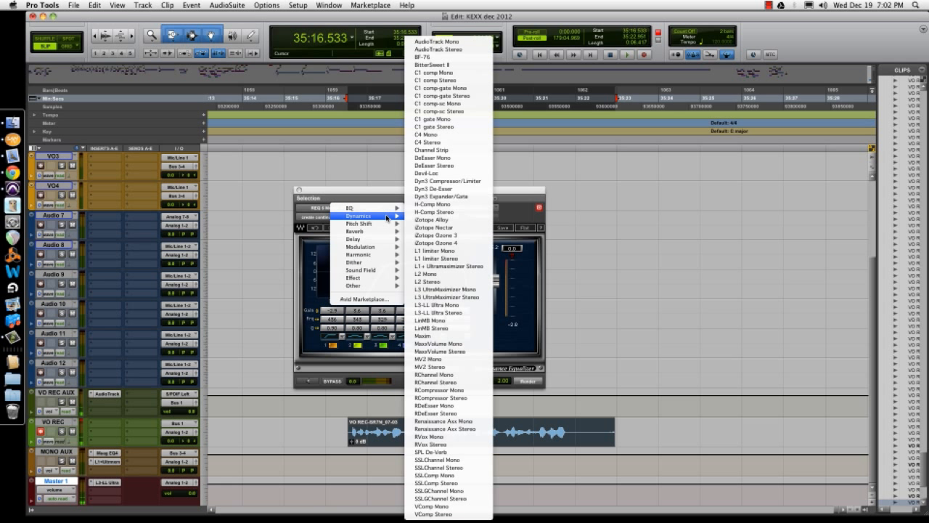
left_click(440, 252)
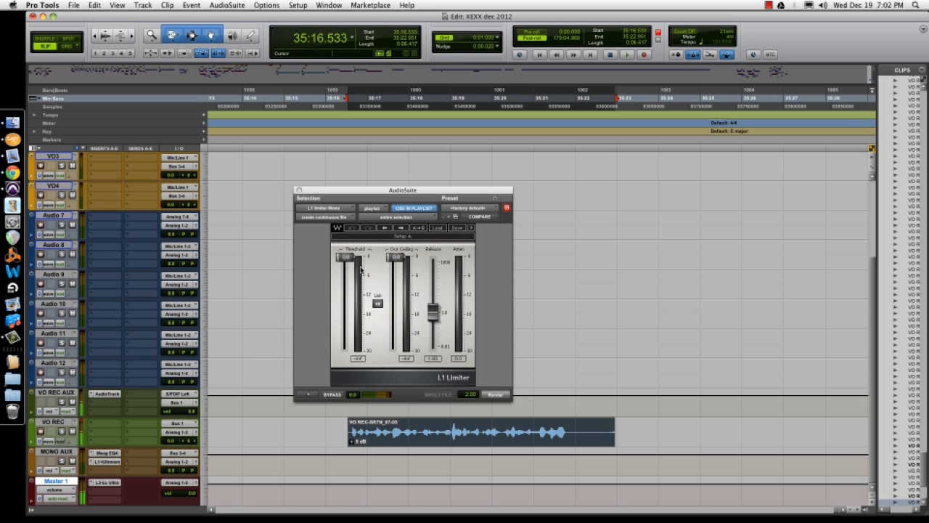
left_click_drag(347, 256, 346, 318)
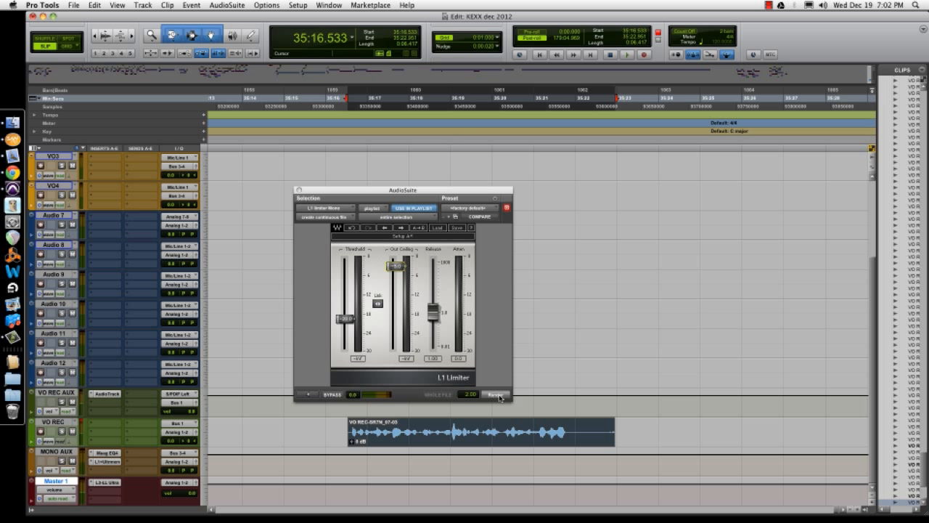
left_click(496, 394)
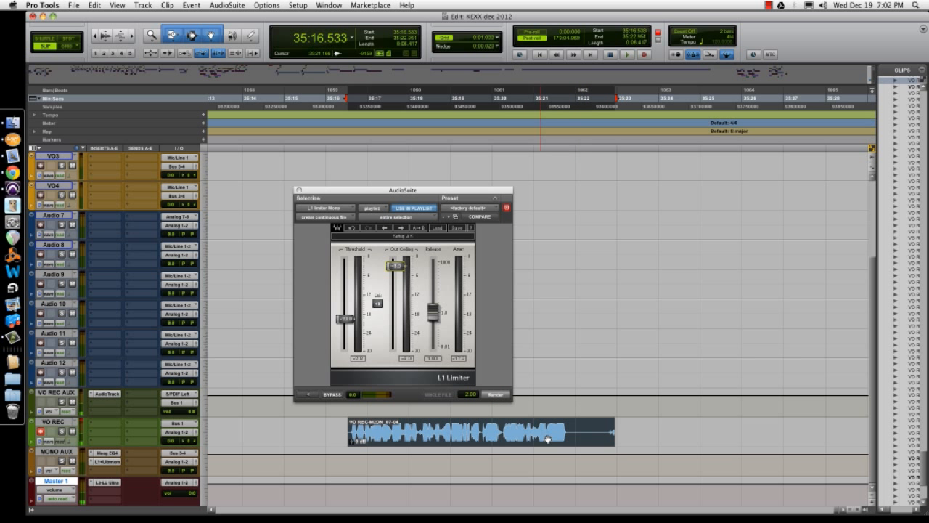
Step: Zoom in and out on the voice-over clip to inspect its waveform
left_click(518, 423)
key("t")
key("r")
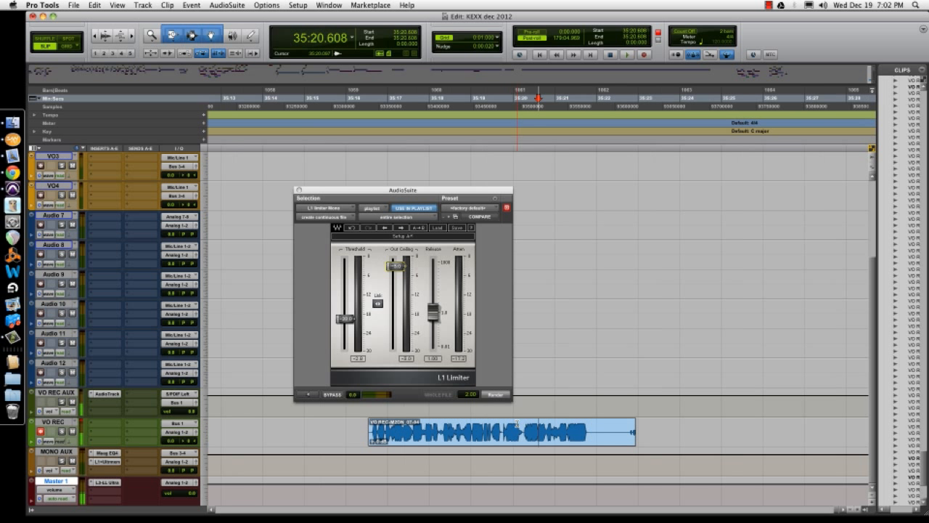
left_click(484, 443)
key("t")
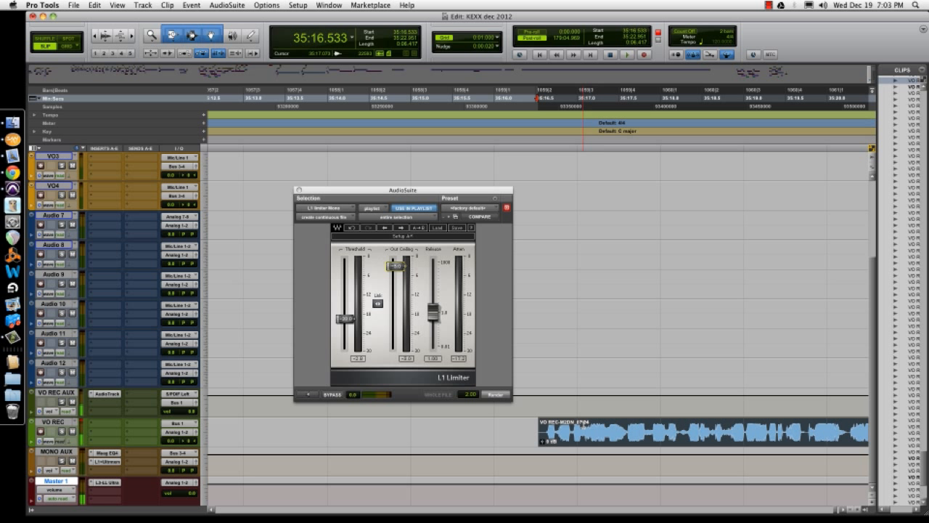
left_click(598, 425)
key("super+bracketright")
key("super+bracketleft")
key("super+bracketleft")
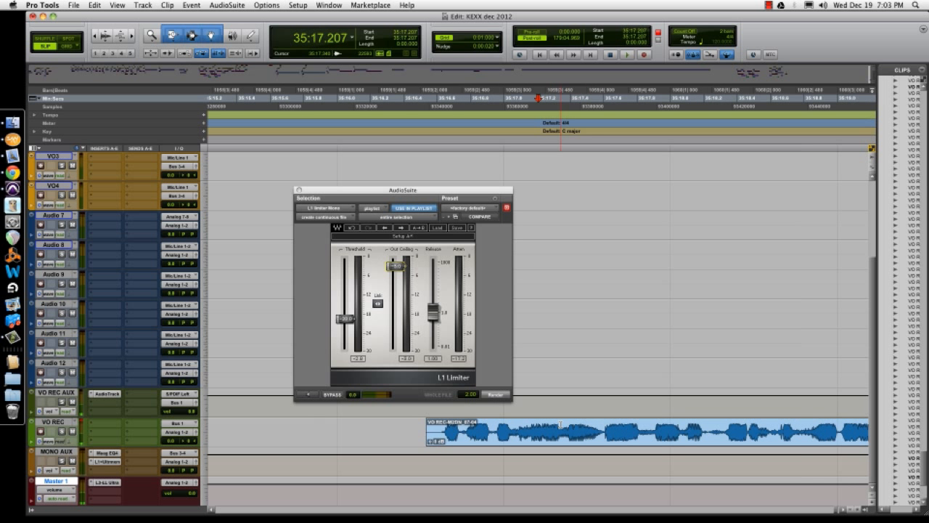
double_click(560, 425)
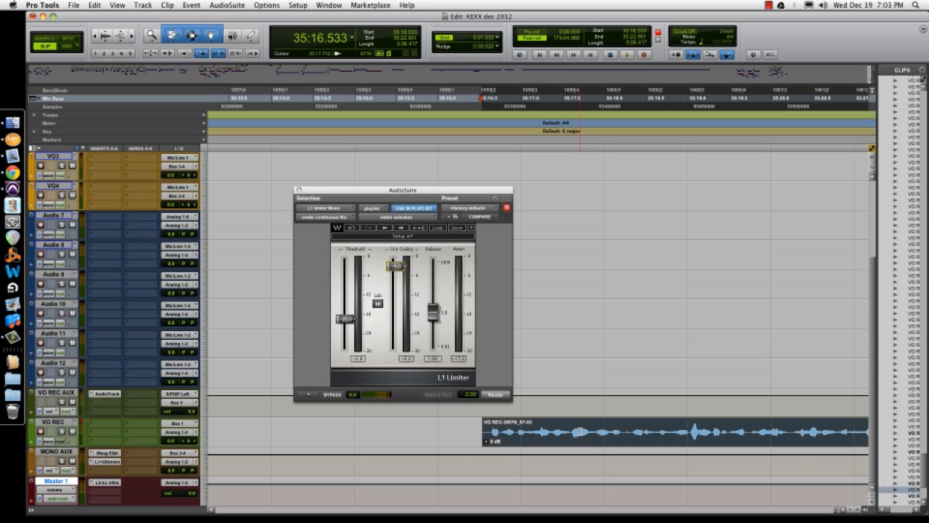
left_click(692, 432)
key("super+bracketright")
key("super+bracketright")
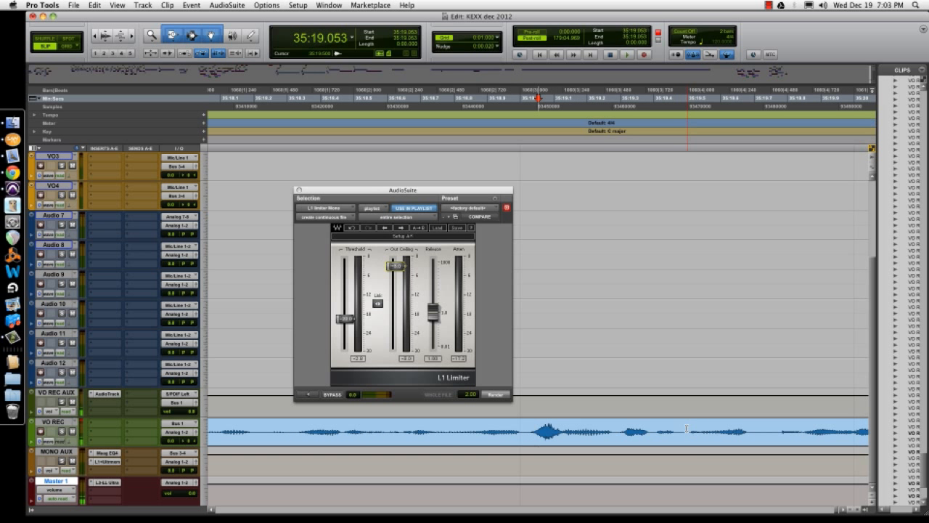
double_click(562, 446)
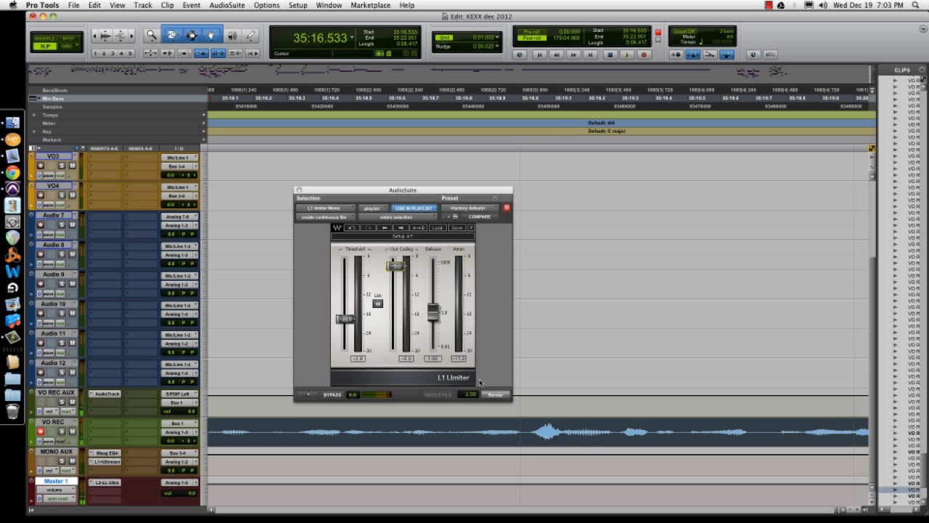
Step: Render the L1 limiter onto the selected clip and audition it
left_click(500, 397)
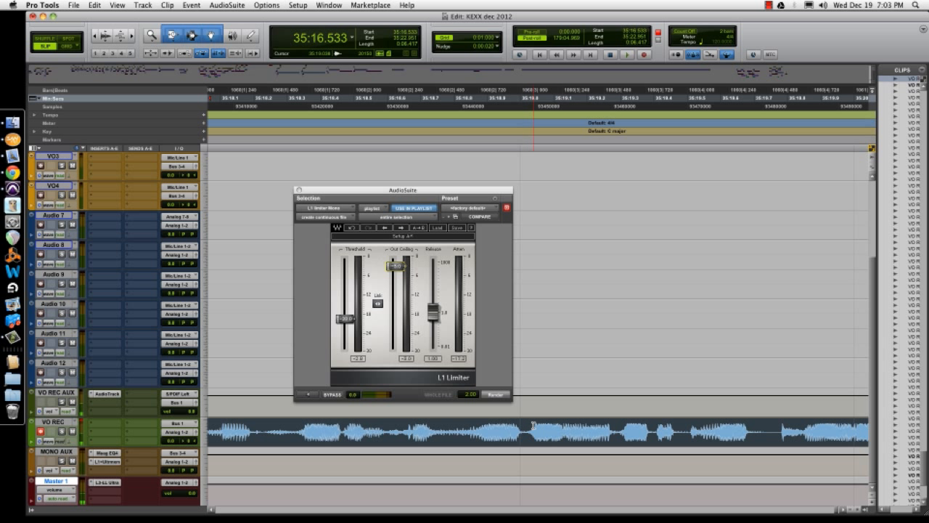
key("super+bracketleft")
key("super+bracketleft")
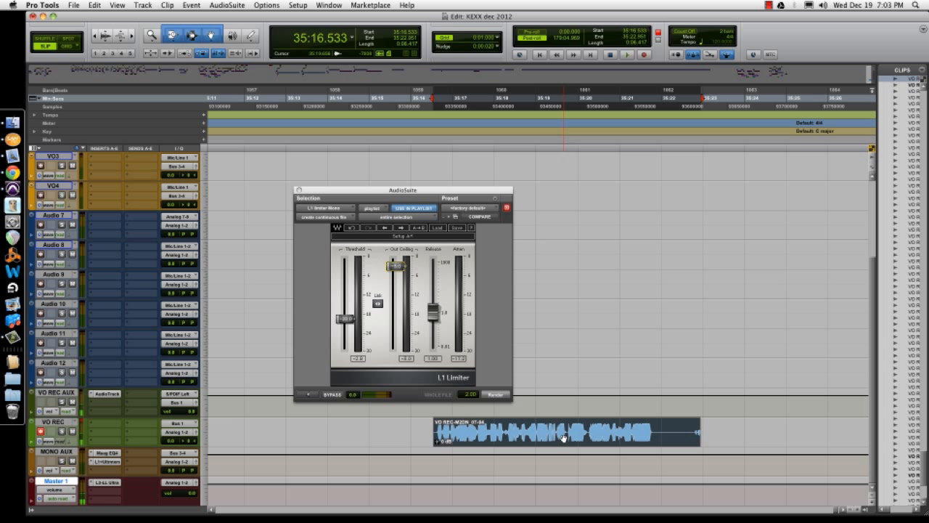
key("space")
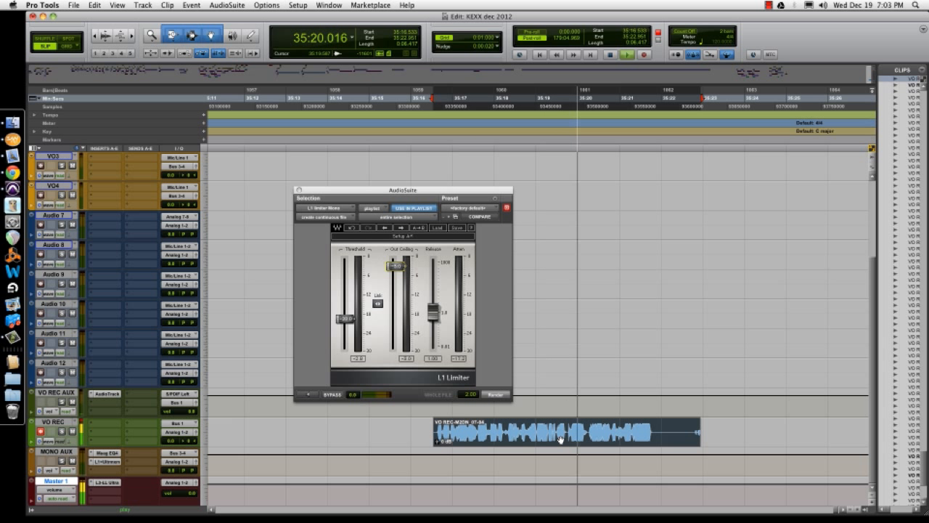
key("space")
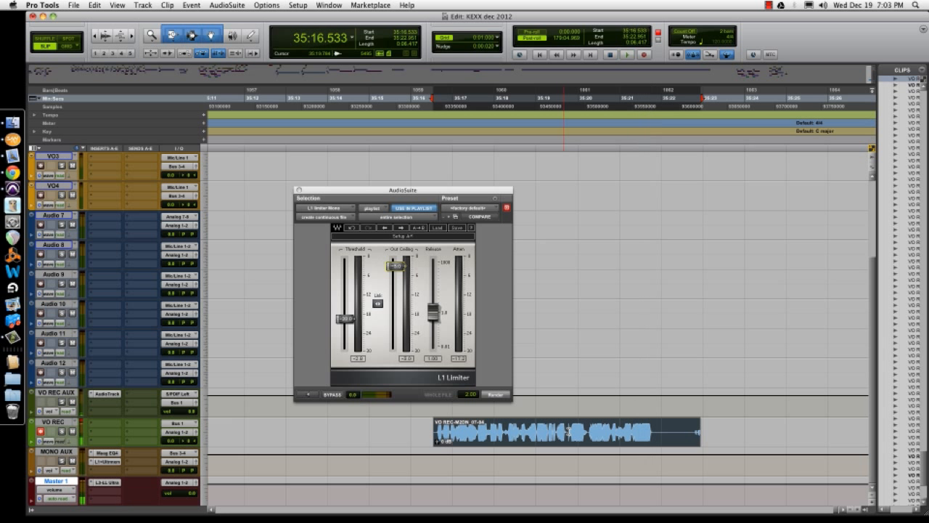
Step: Undo the limiter render and audition the clip without it
key("super+z")
key("space")
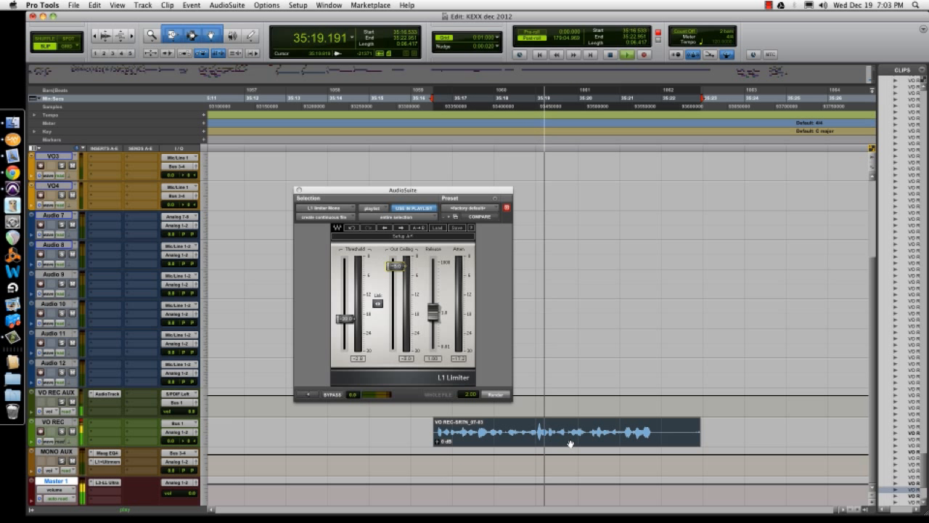
key("space")
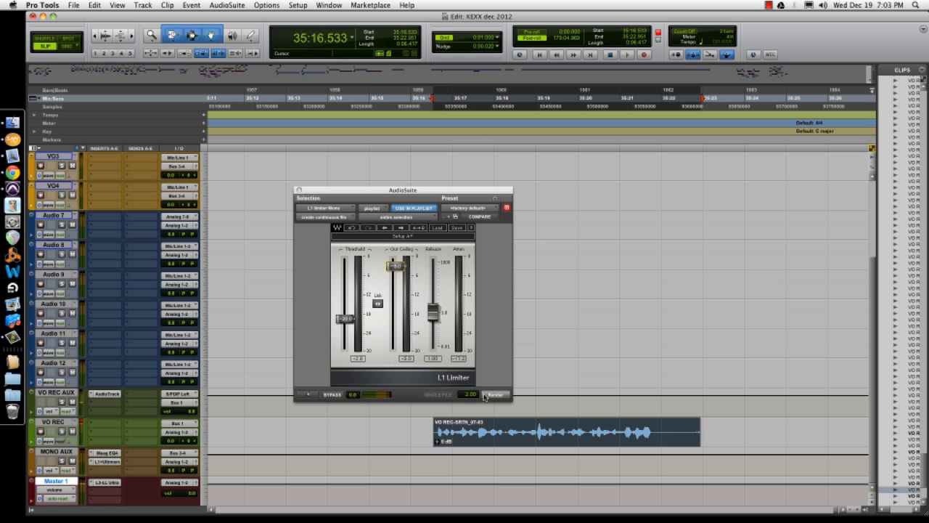
Step: Render the L1 limiter onto the clip again and audition the result
left_click(485, 397)
key("space")
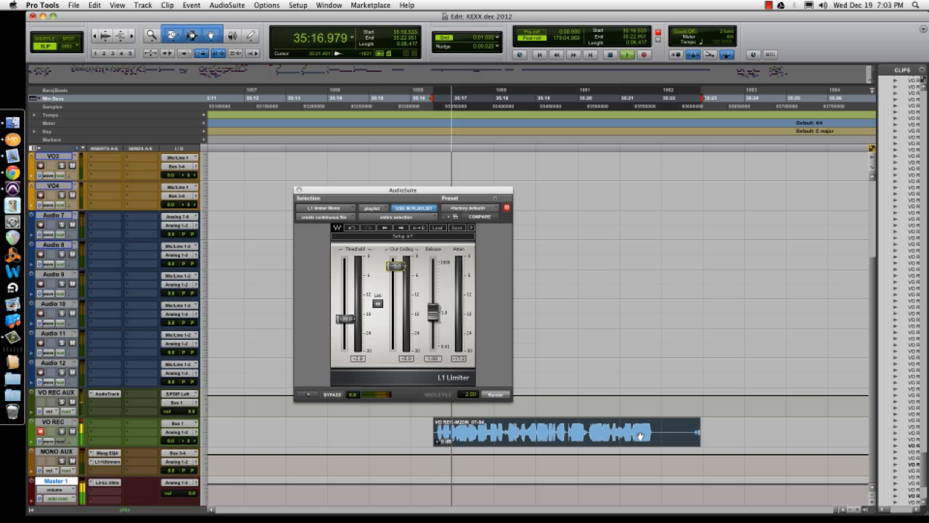
key("space")
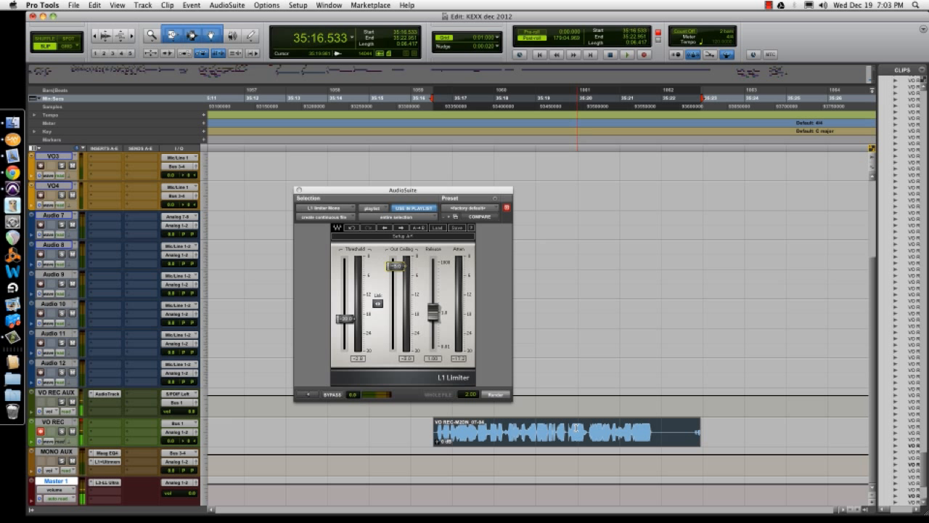
left_click(568, 429)
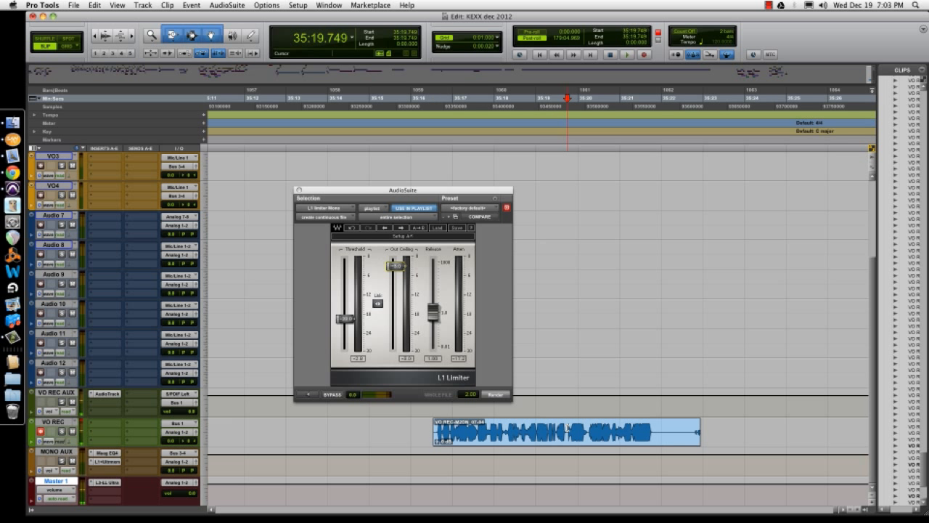
double_click(578, 438)
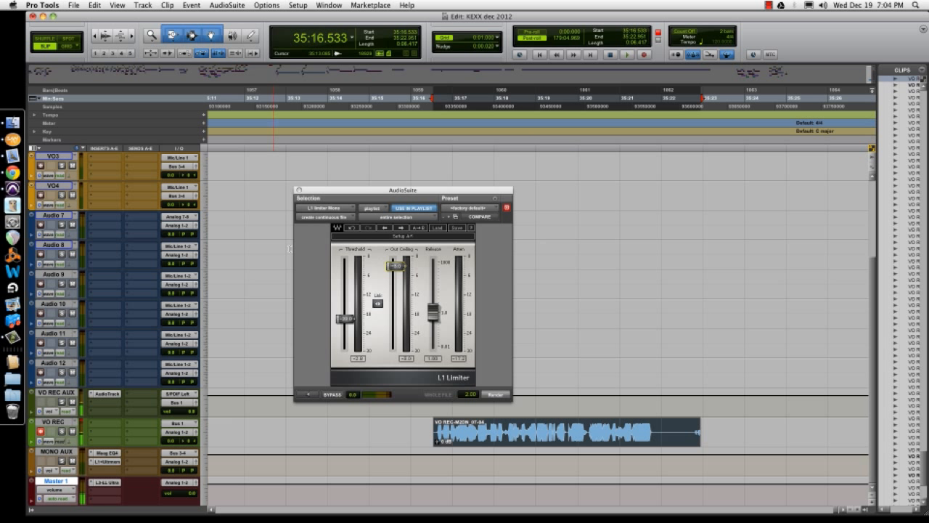
left_click(96, 424)
mouse_move(140, 439)
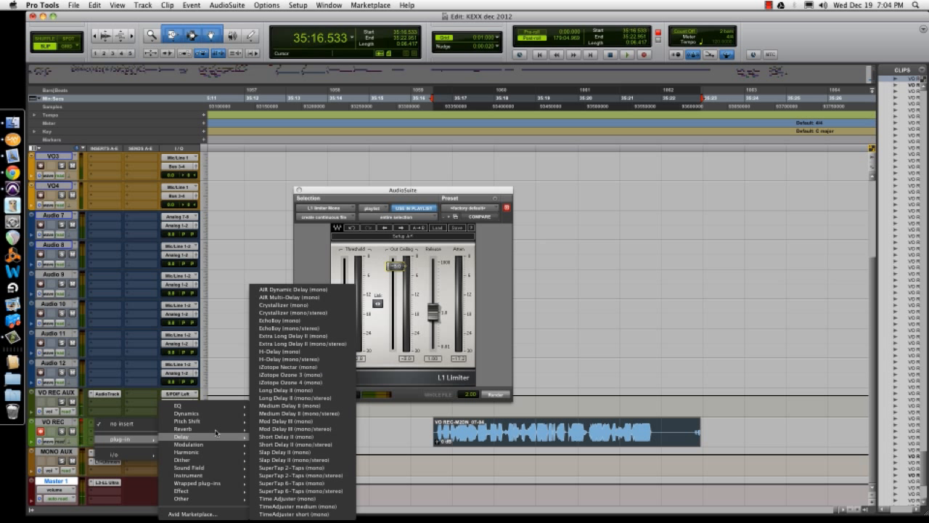
mouse_move(225, 467)
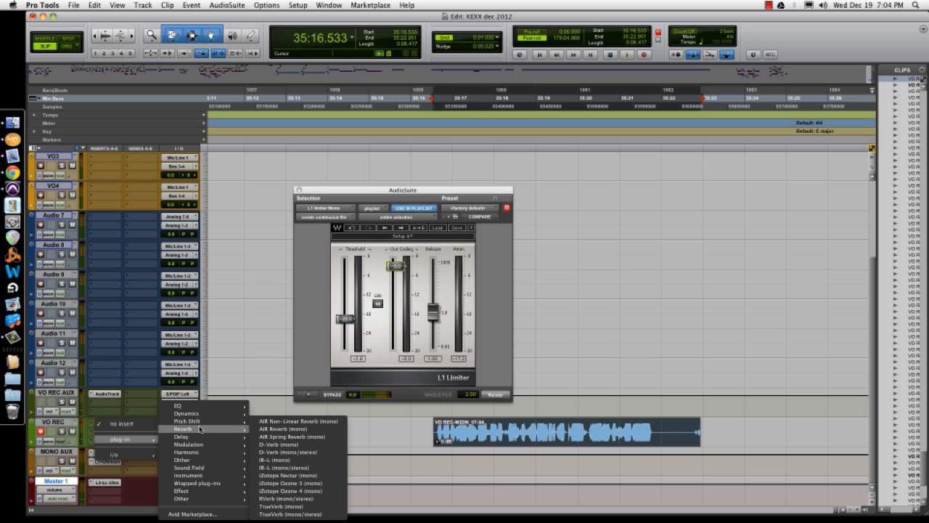
left_click(253, 428)
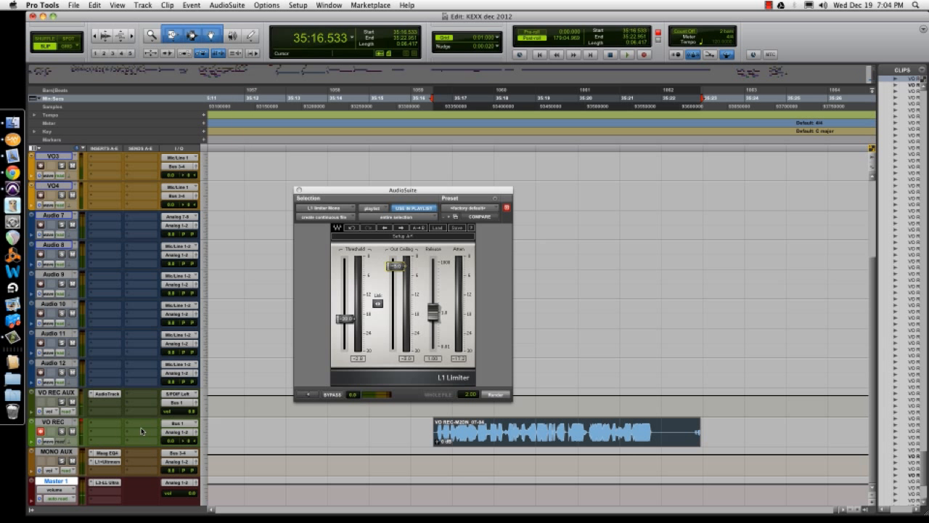
Step: Insert the MetaFlanger (mono) plug-in on the VO REC track
left_click(90, 425)
mouse_move(145, 439)
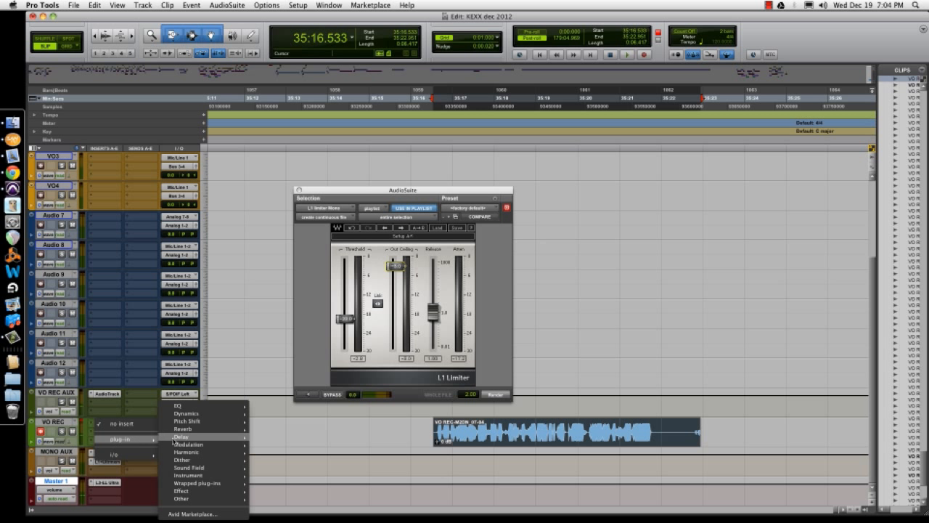
mouse_move(187, 444)
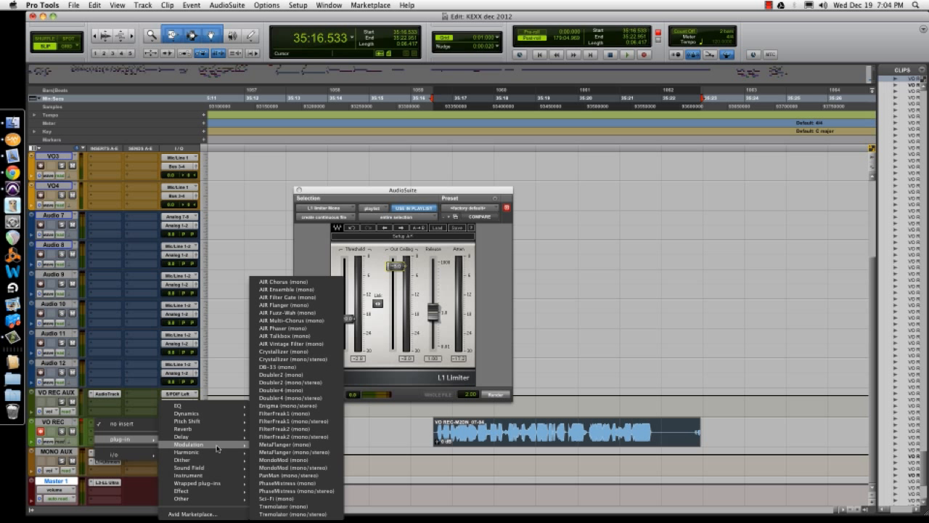
left_click(307, 446)
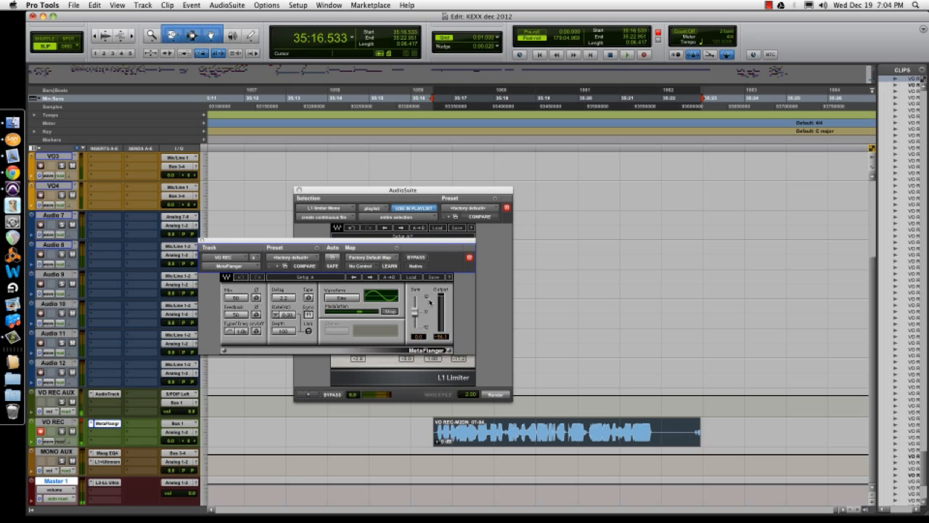
Step: Load the Chorus medium preset in MetaFlanger and audition the voice-over clip with it
left_click(419, 278)
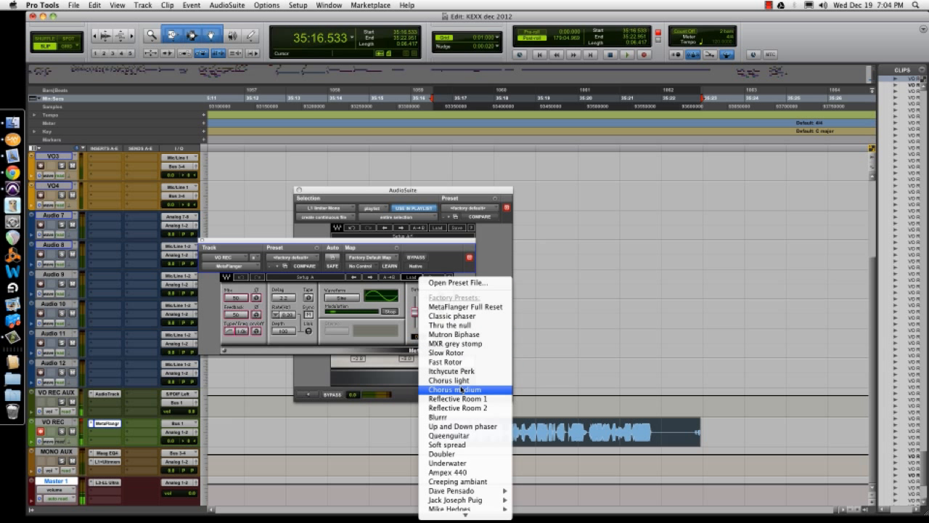
left_click(461, 390)
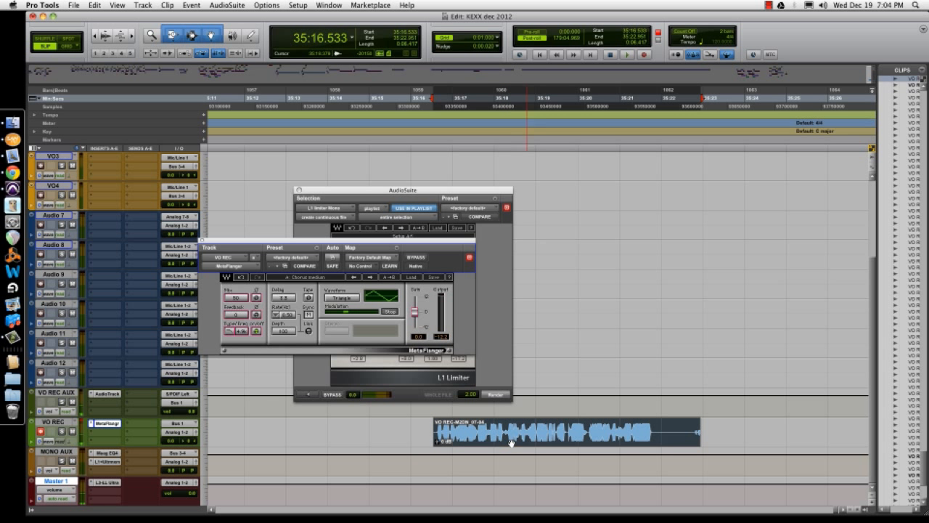
key("space")
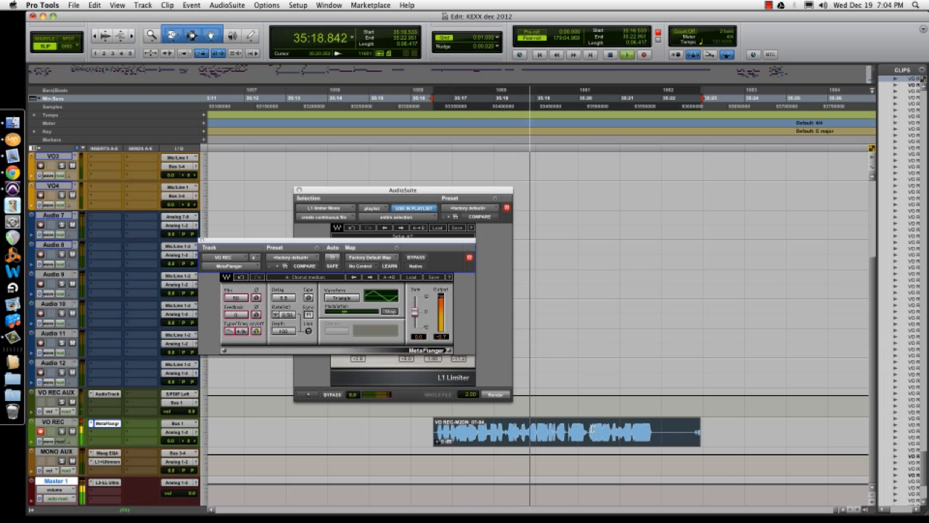
key("space")
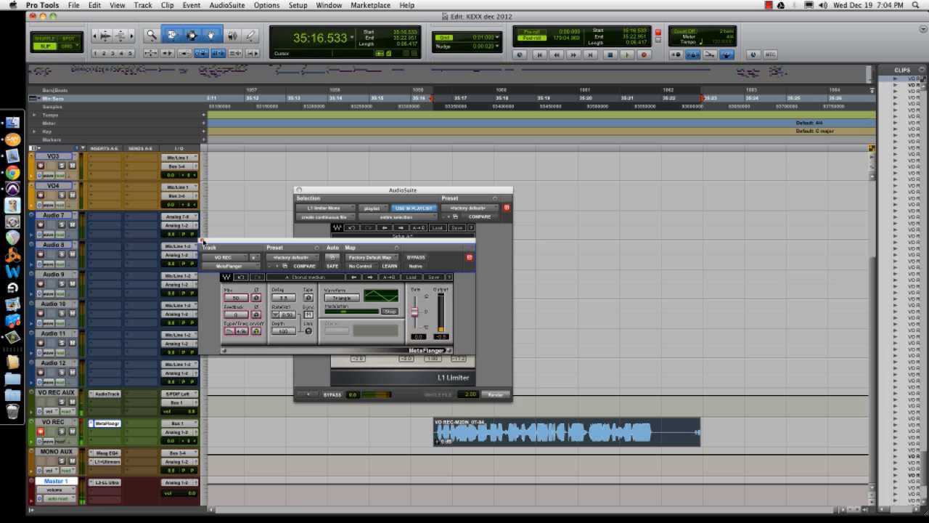
Step: Remove the MetaFlanger insert from the VO REC track, leaving no insert in that slot
left_click(94, 425)
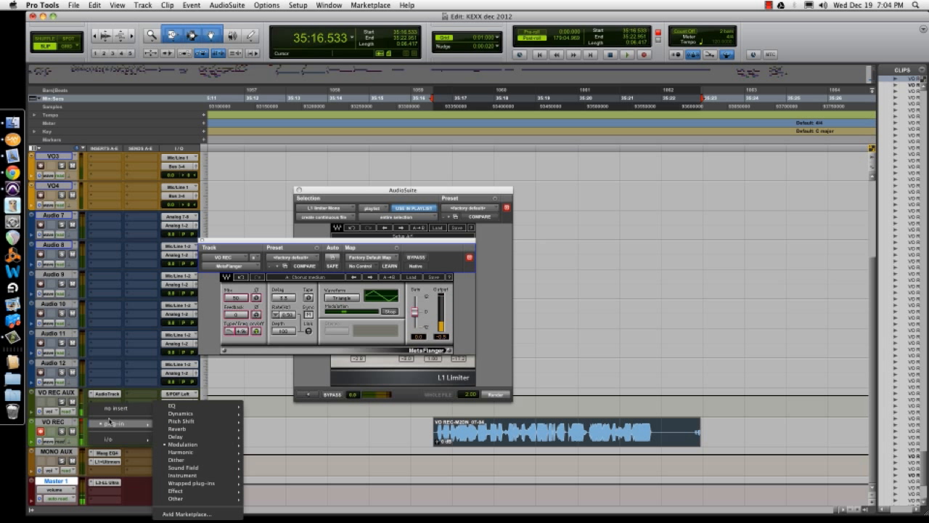
left_click(200, 415)
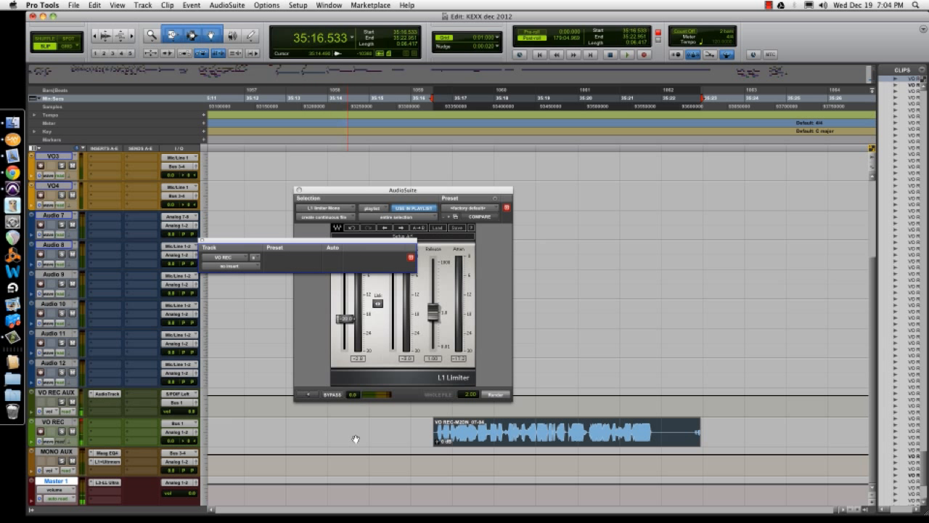
left_click(483, 437)
key("r")
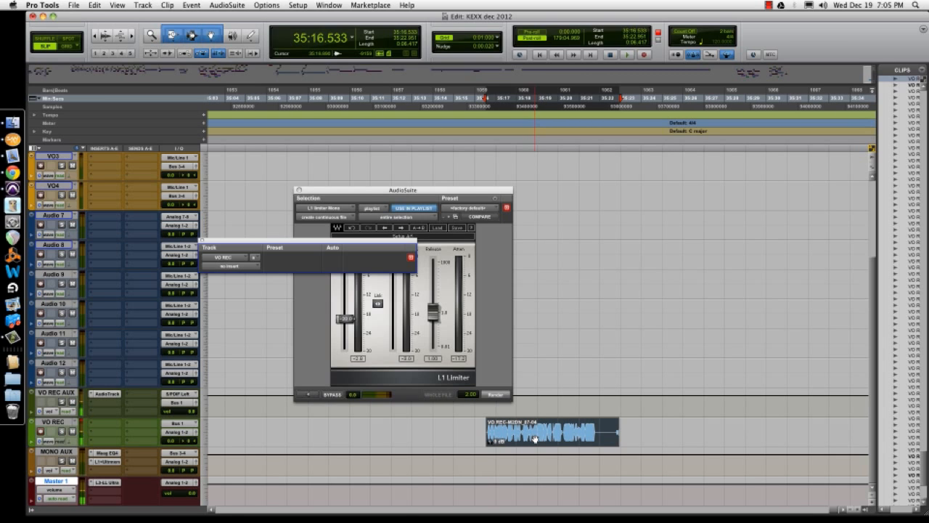